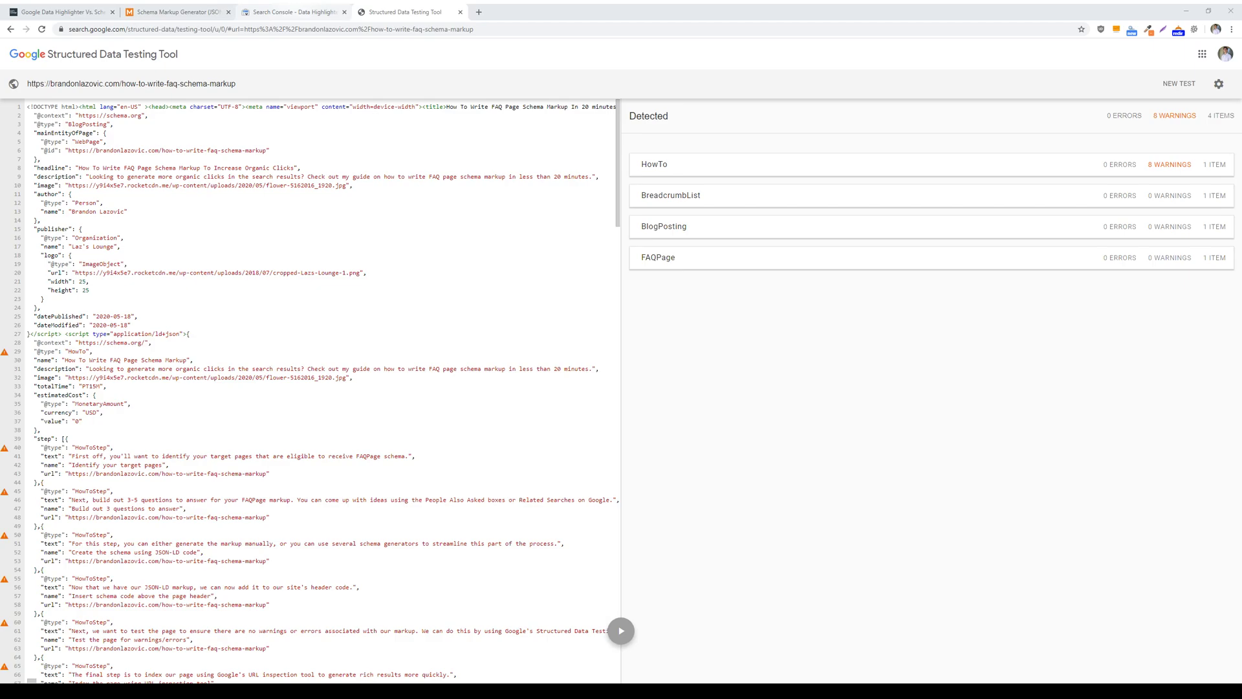
Step: Start Data Highlighter and list the information types, from Articles to TV Episodes
click(294, 11)
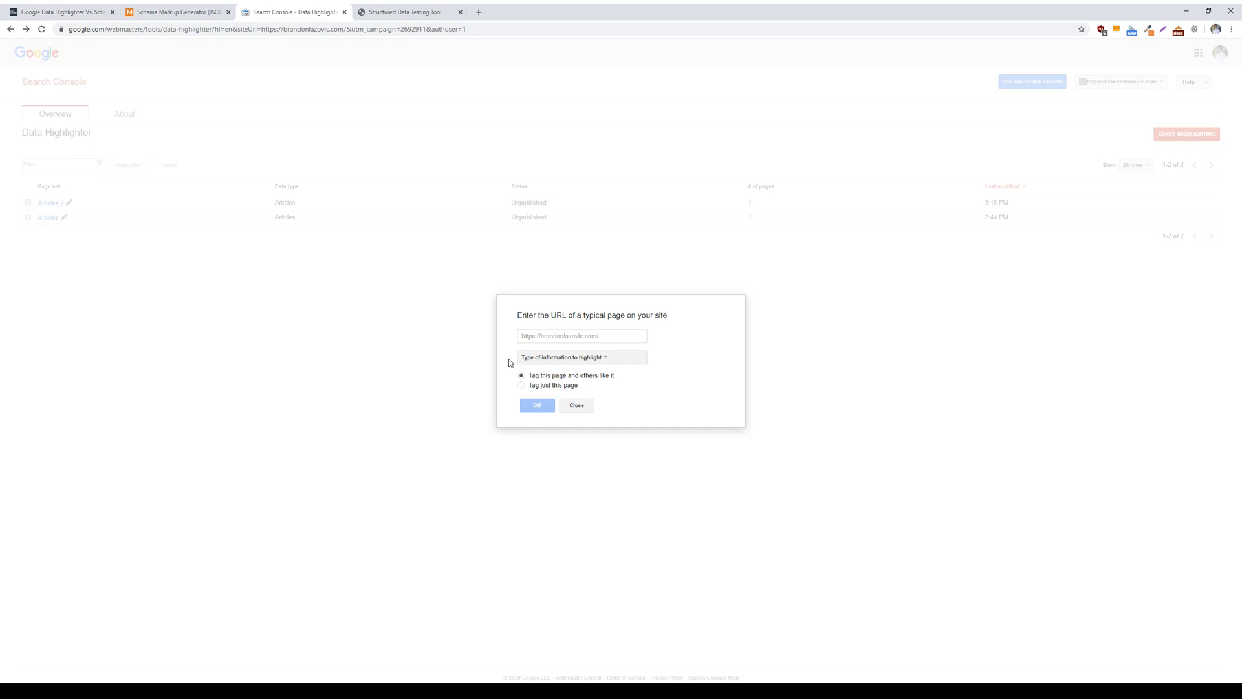
click(596, 359)
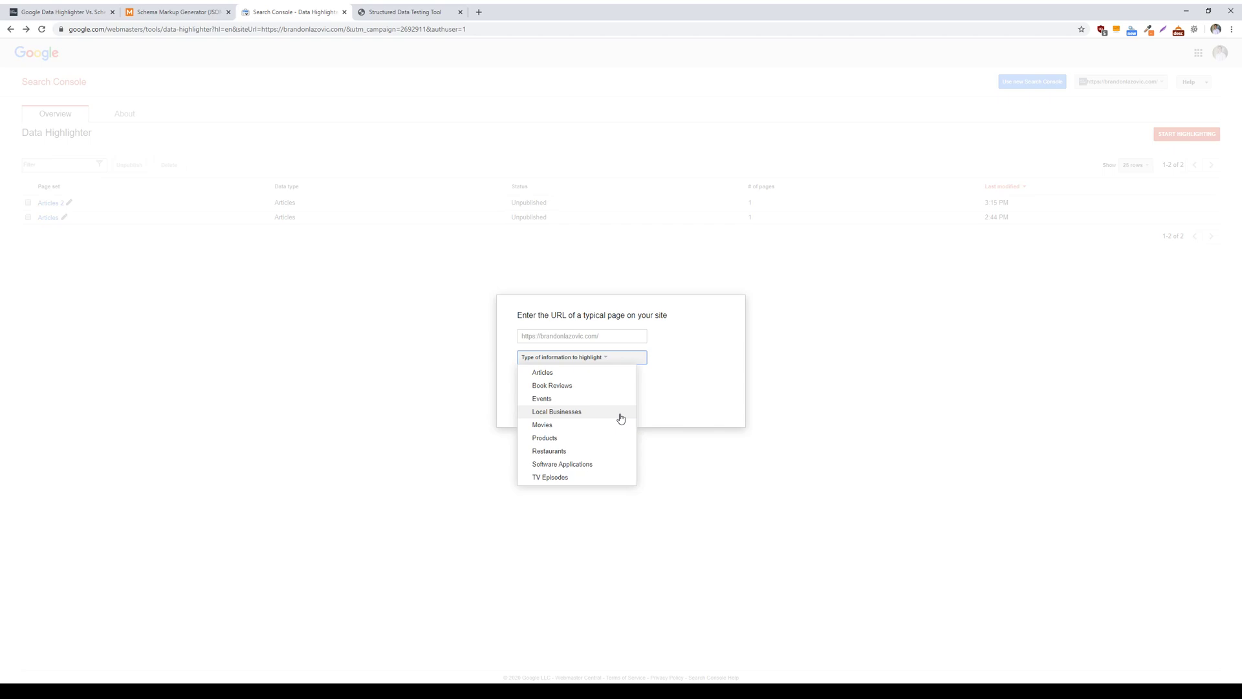
Step: Enter the article's copied URL, choose Articles as the information type, and tag just this page
click(691, 390)
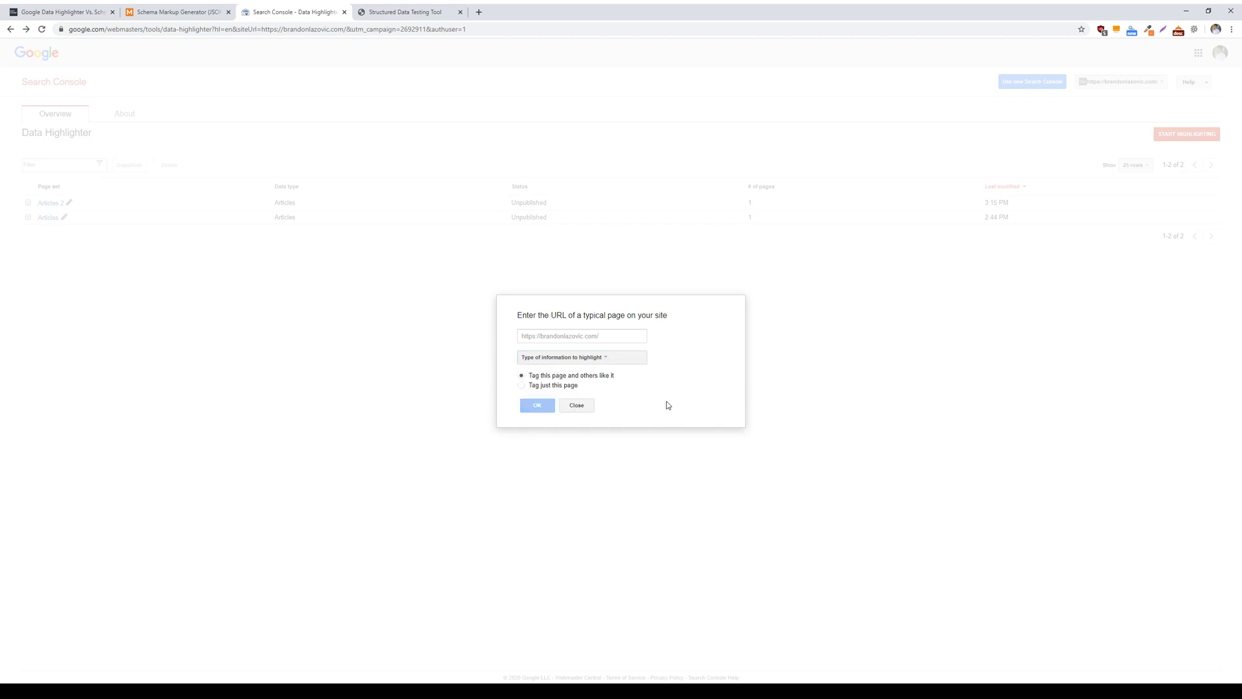
key(ctrl+1)
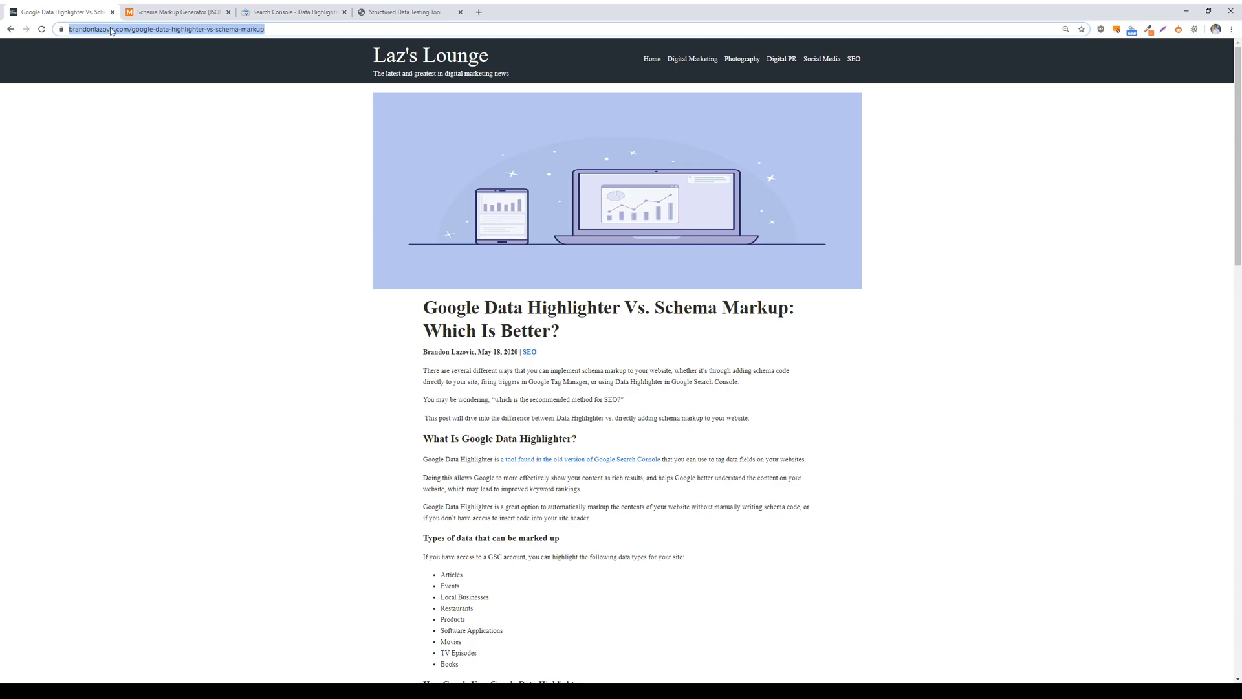
click(313, 7)
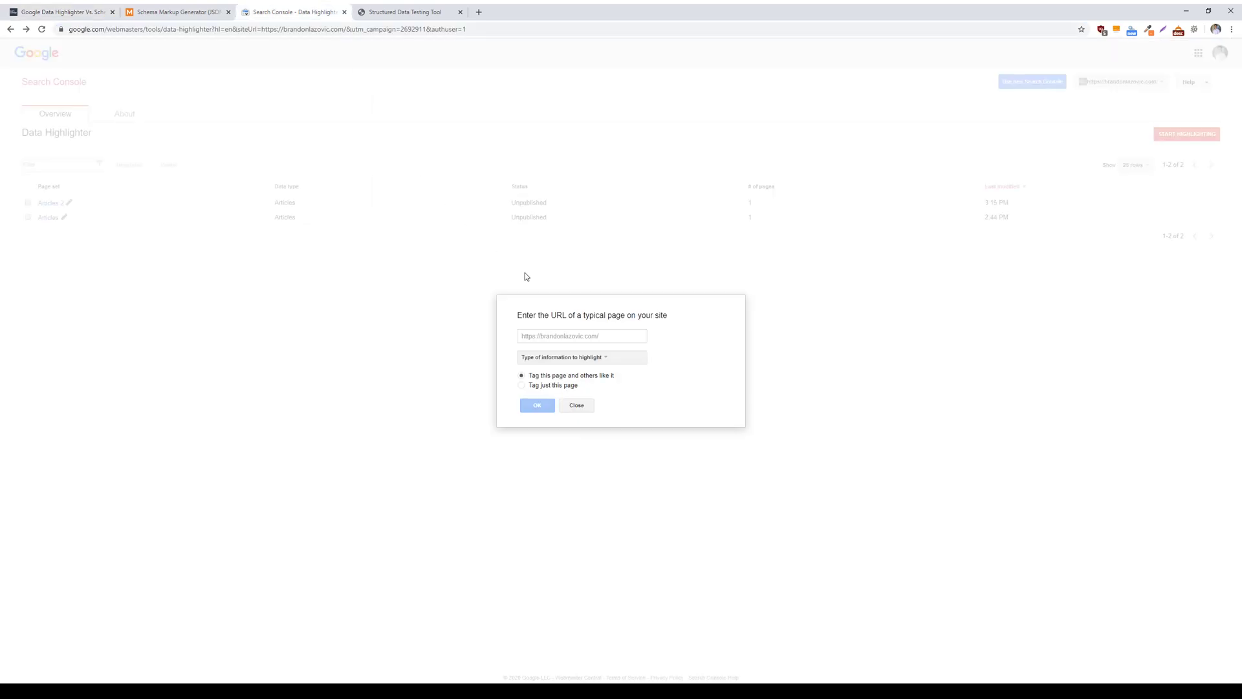
click(557, 342)
key(ctrl+v)
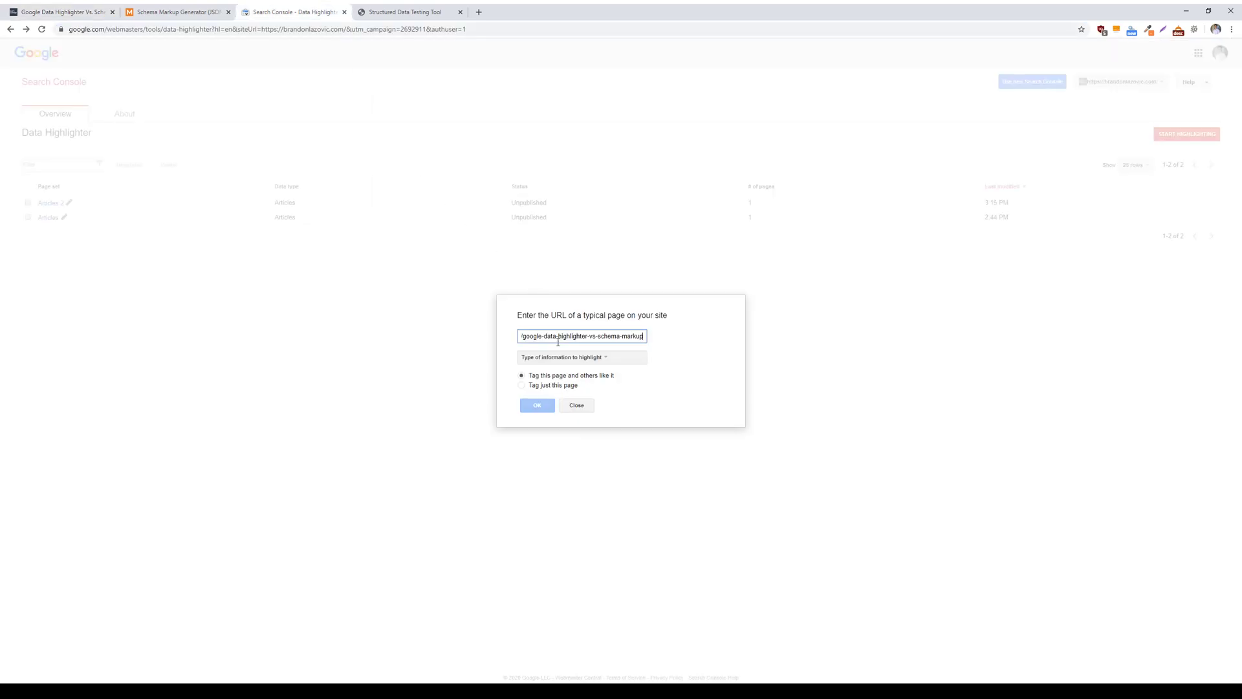
click(568, 360)
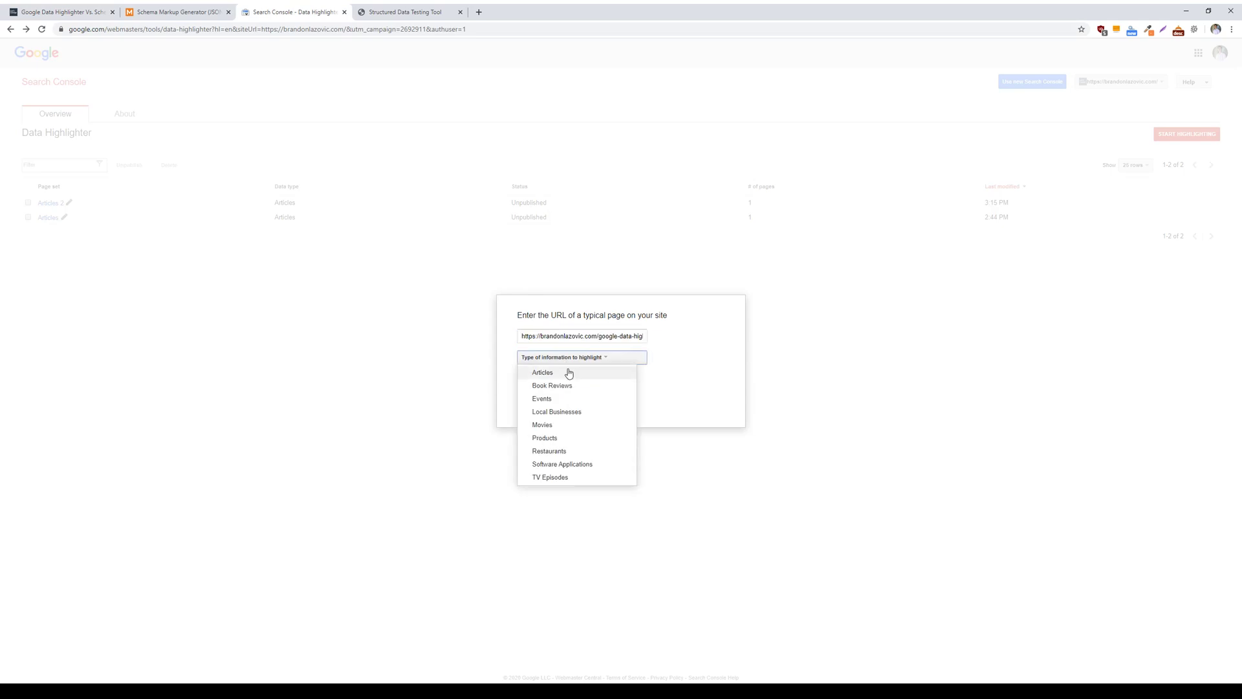
click(569, 373)
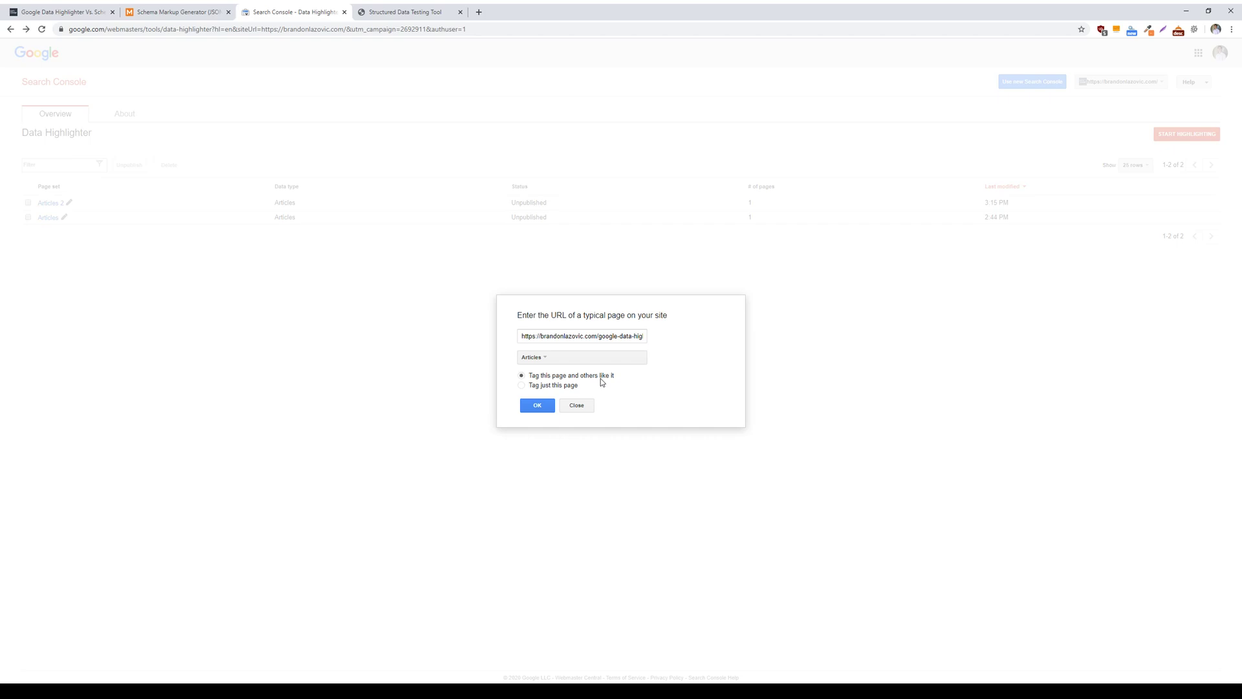
click(540, 386)
Step: Start tagging and tag the article's headline as the Title and its author name
click(542, 405)
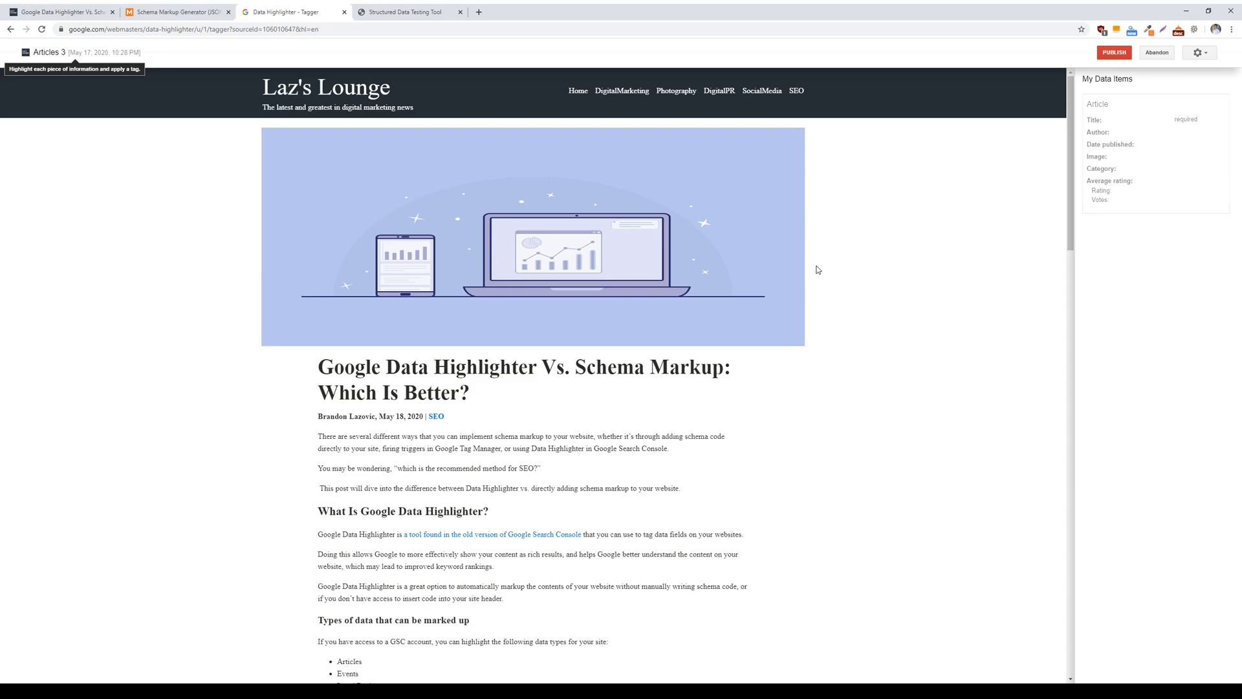
drag(320, 370, 505, 397)
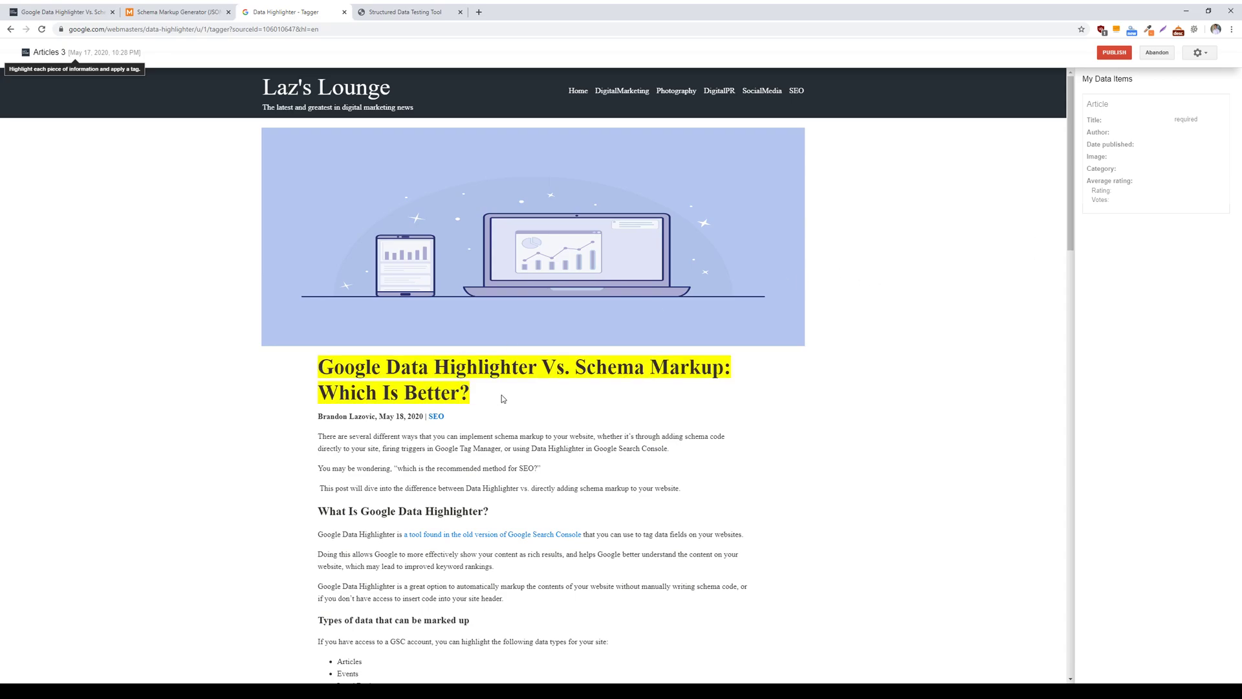
click(500, 439)
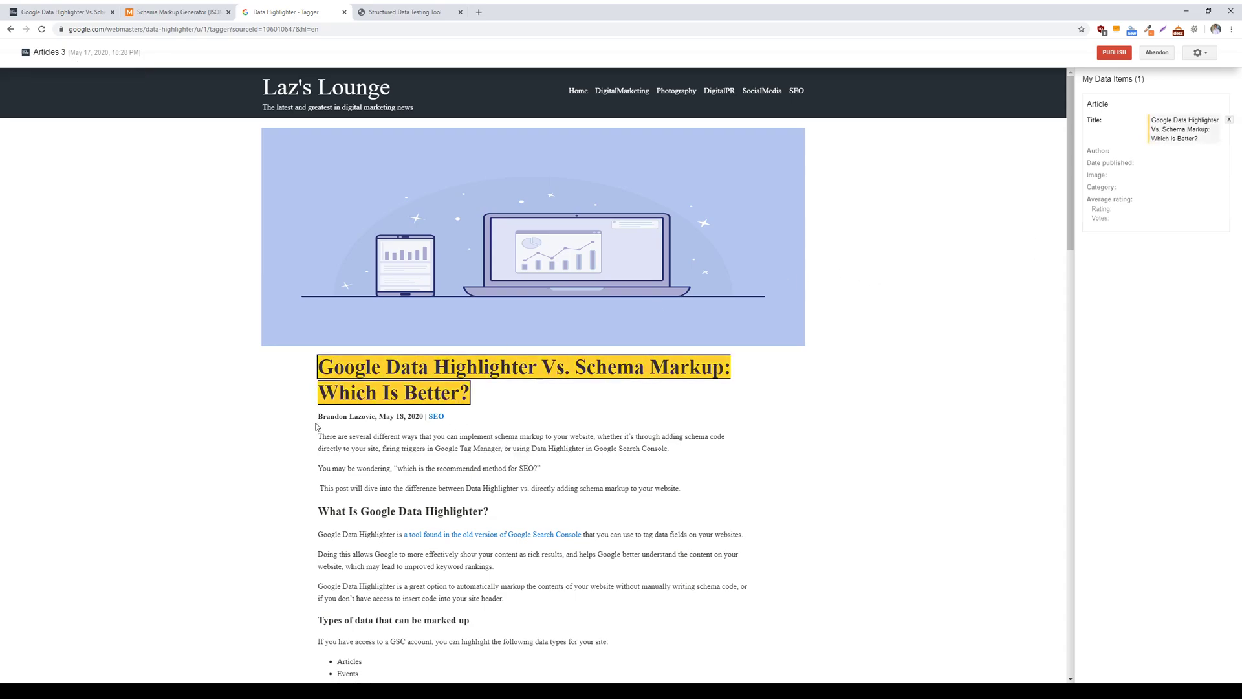
drag(318, 417, 424, 419)
click(397, 469)
Step: Tag May 18, 2020 as the publish date, SEO as the category, and the header illustration as Image
mouse_move(445, 487)
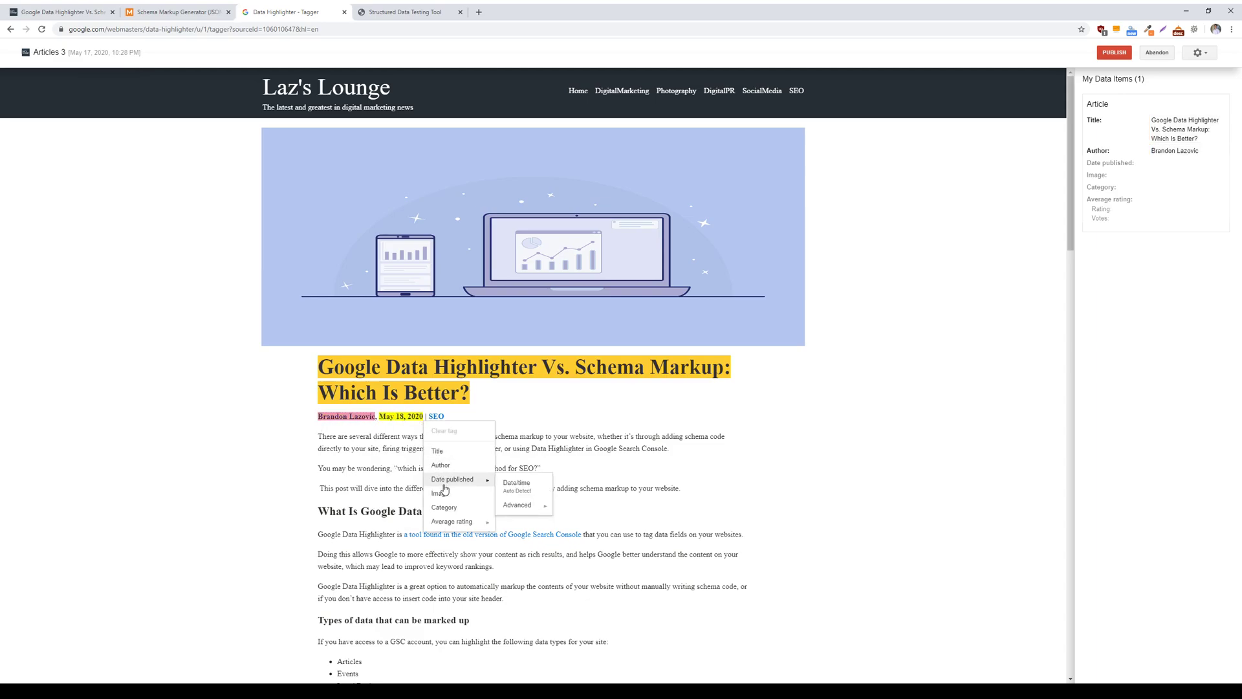
click(516, 484)
drag(428, 417, 444, 418)
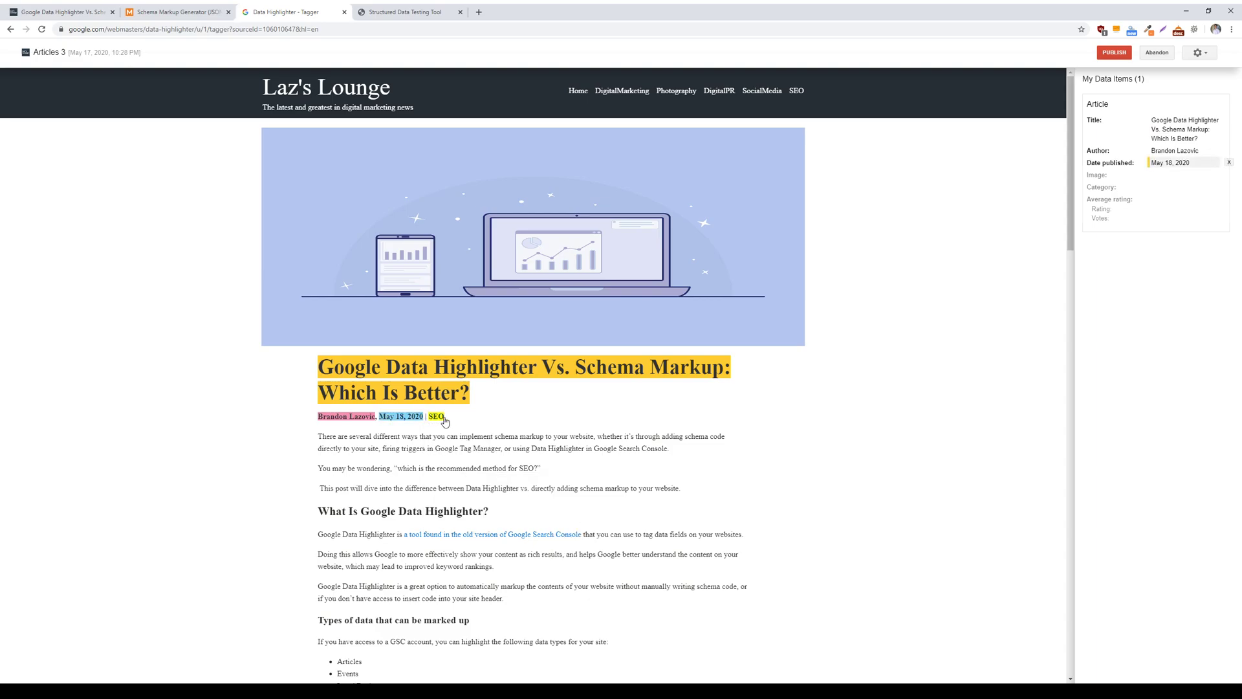
click(465, 507)
click(801, 342)
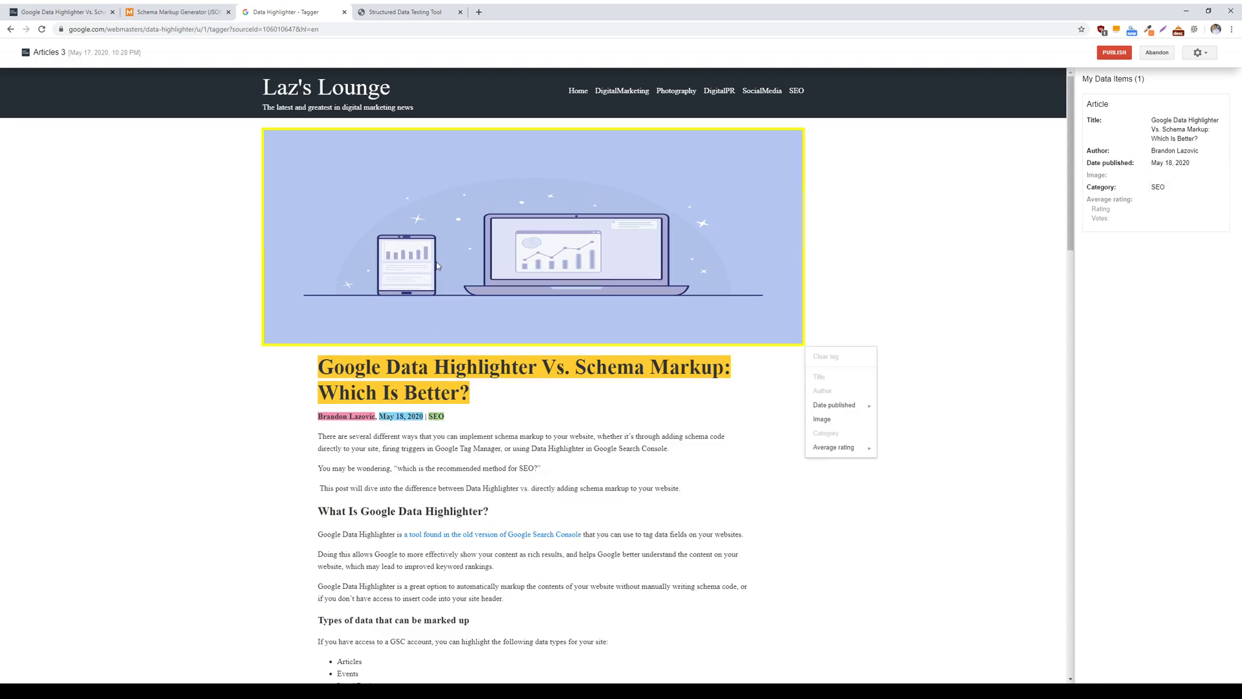
click(823, 419)
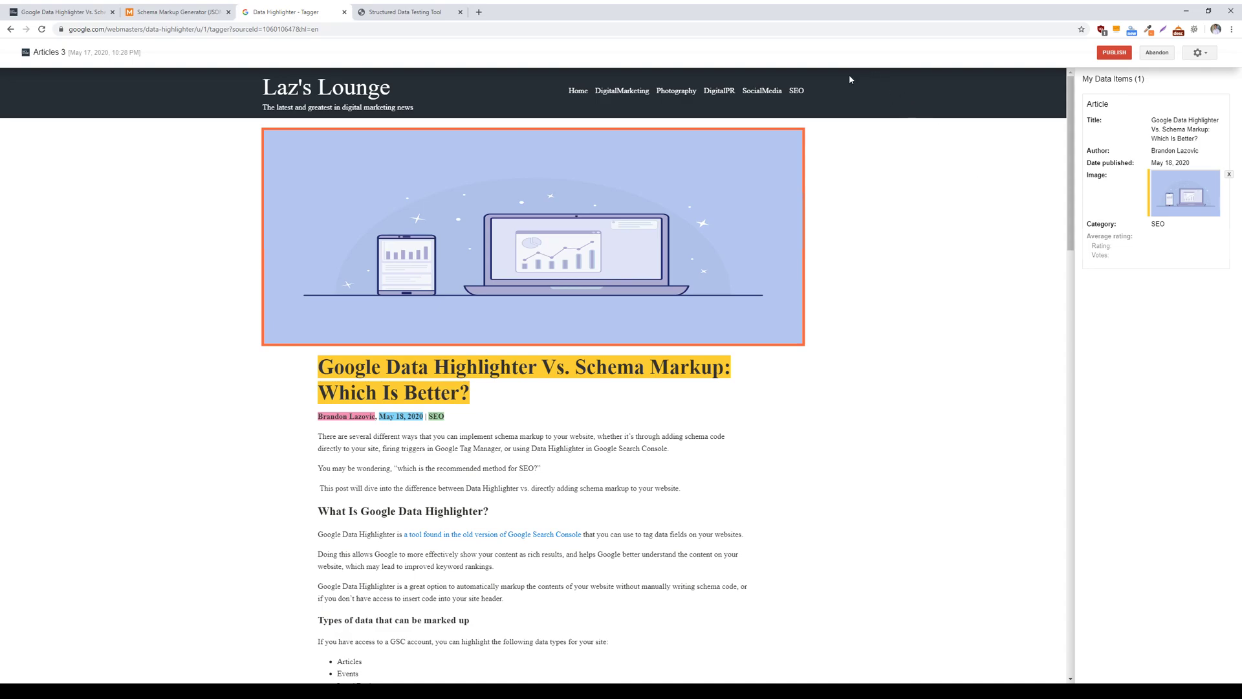
Step: Review the FAQ schema page's test results: four detected items, 0 errors and 8 HowTo warnings
click(432, 10)
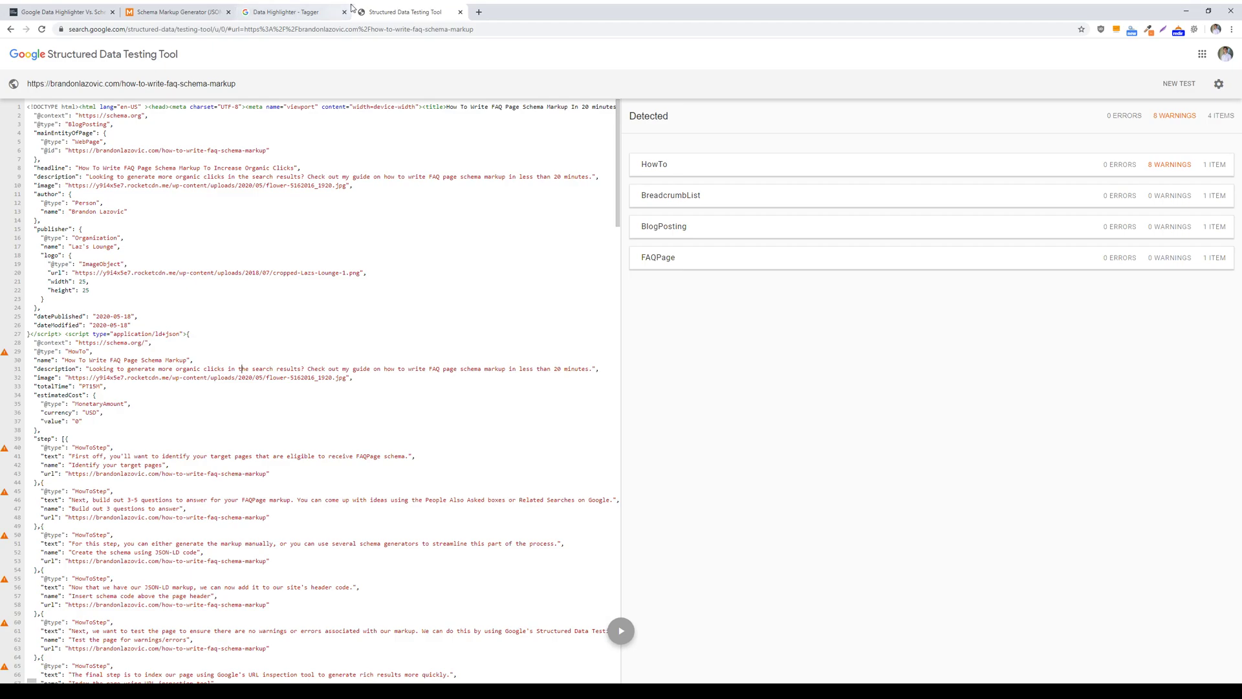
Step: Browse Merkle's schema type list and keep Article as the markup type
click(194, 8)
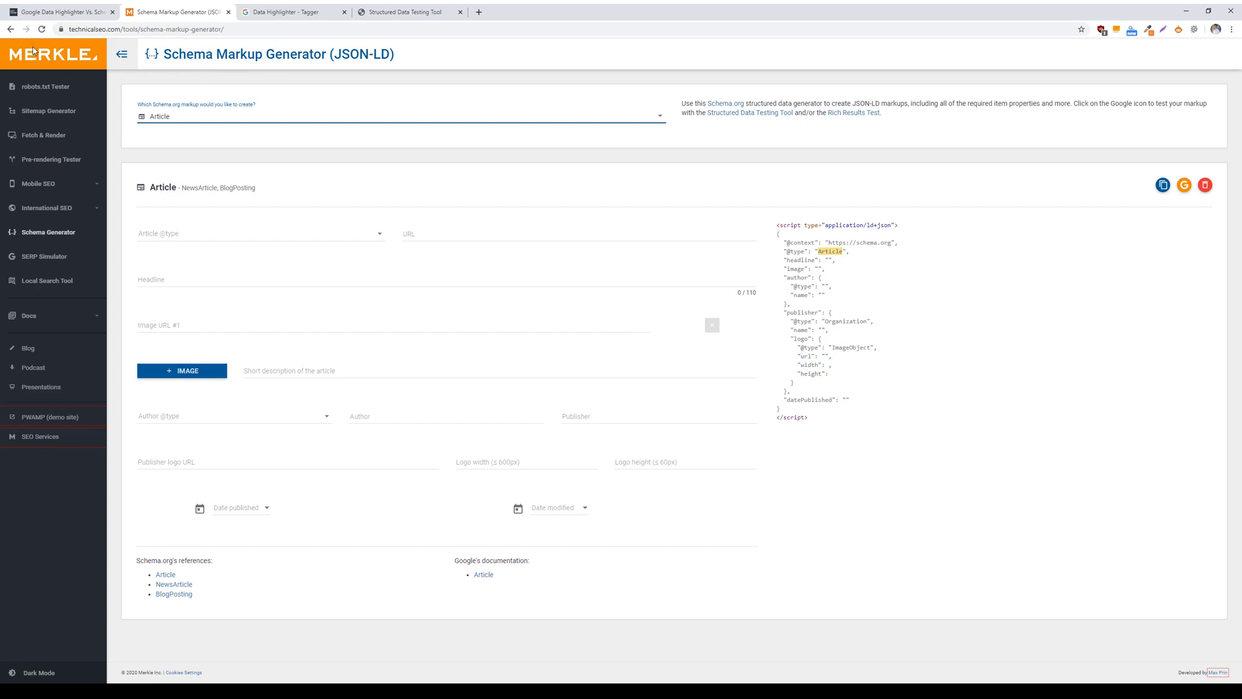
click(180, 117)
scroll(240, 203, down, 5)
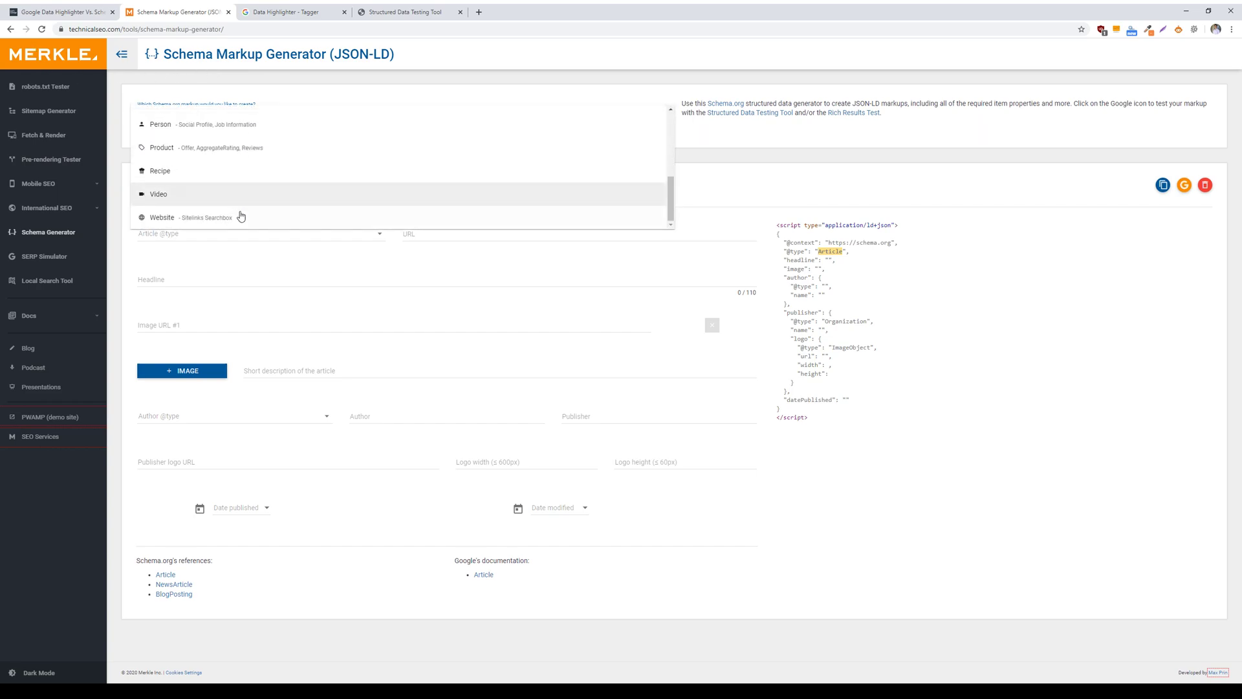
scroll(243, 213, up, 5)
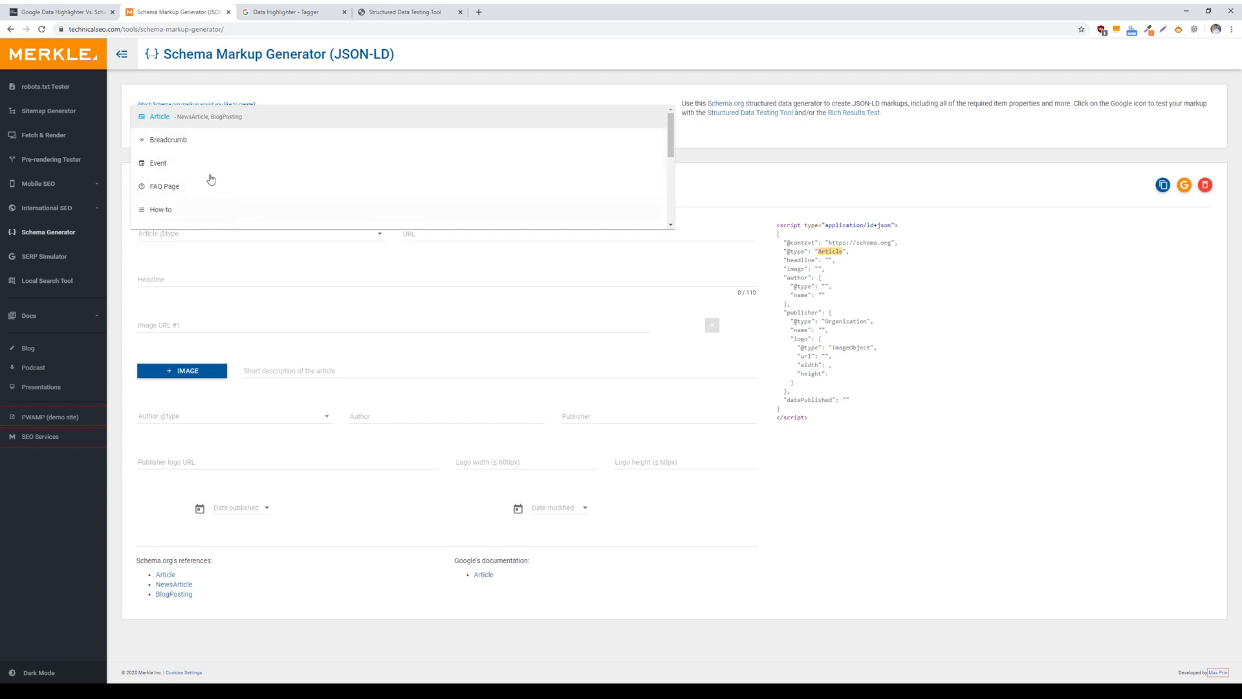
scroll(174, 194, down, 3)
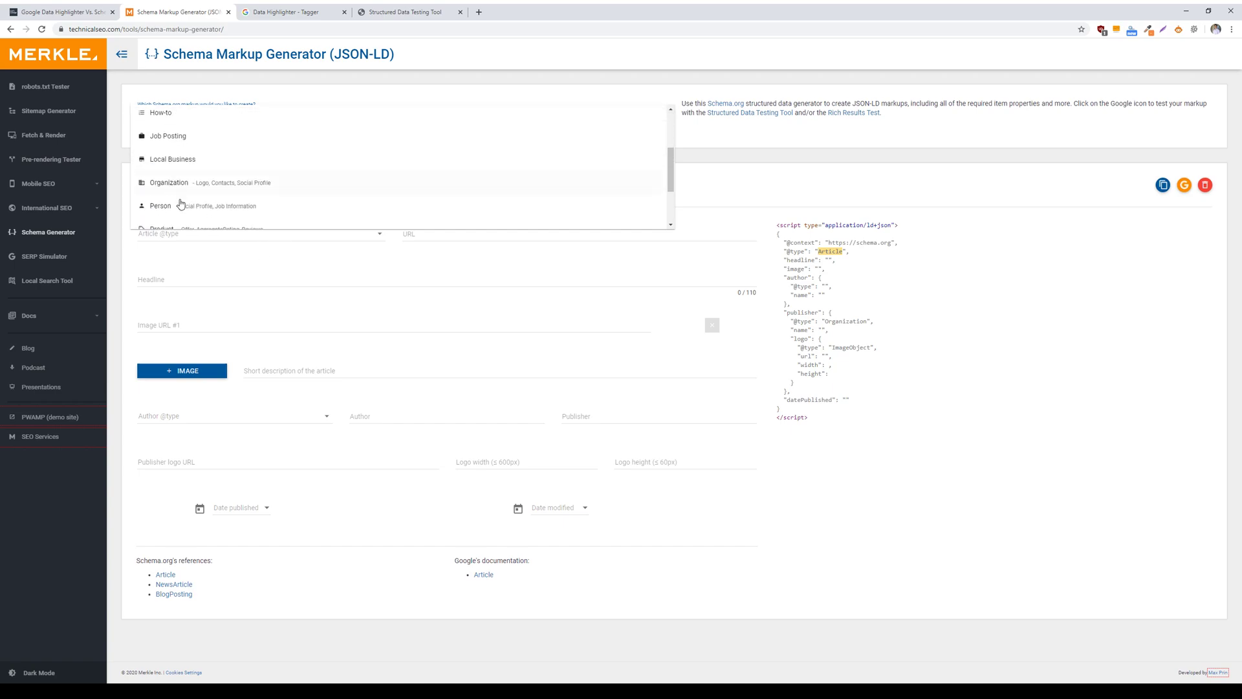
click(213, 249)
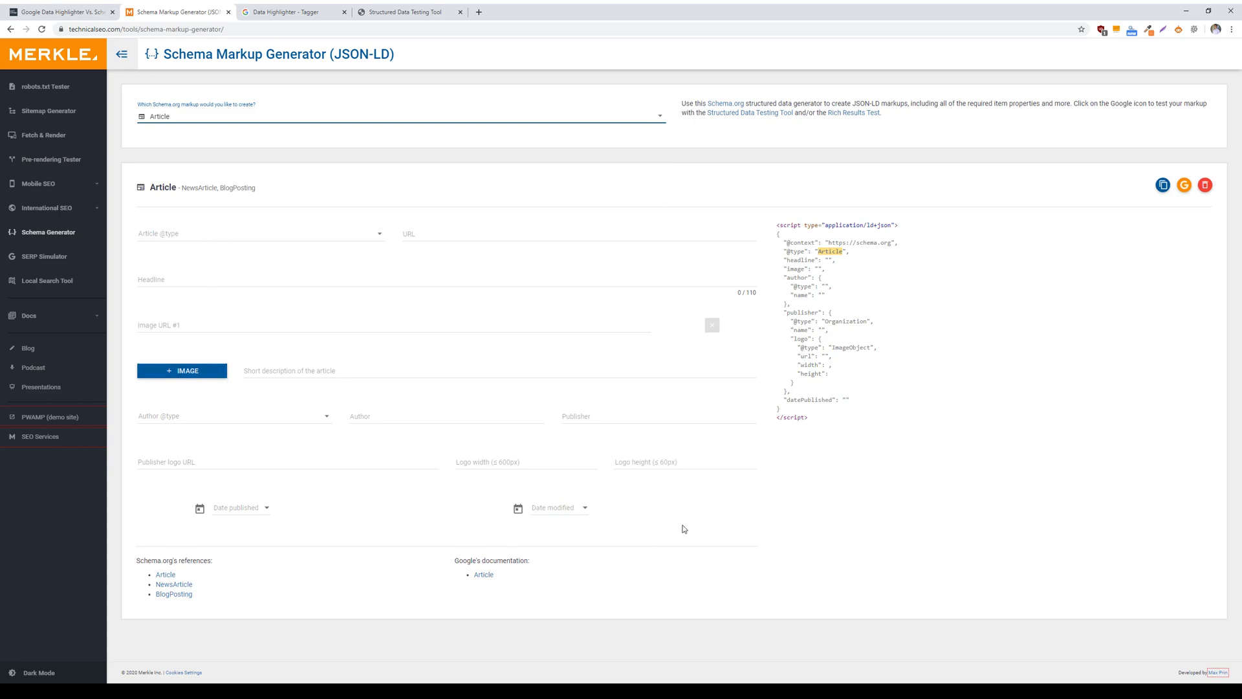
Step: Copy the blank Article JSON-LD script to the clipboard
click(1164, 187)
drag(776, 224, 846, 421)
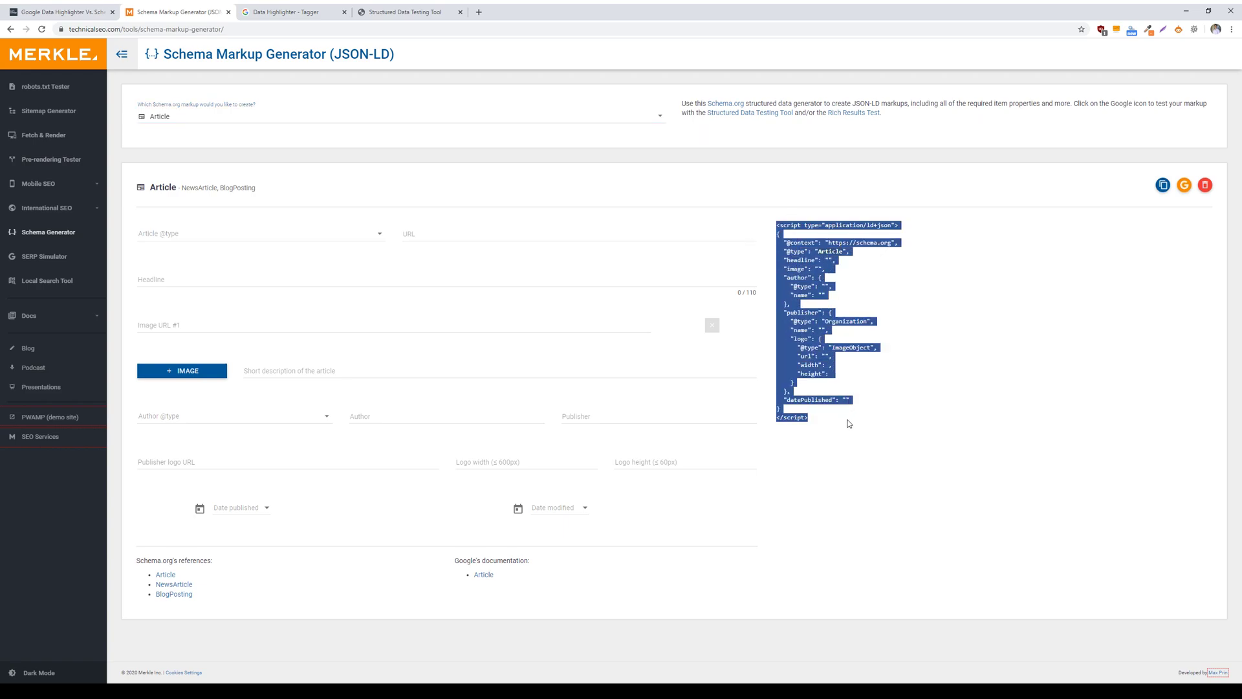
click(814, 354)
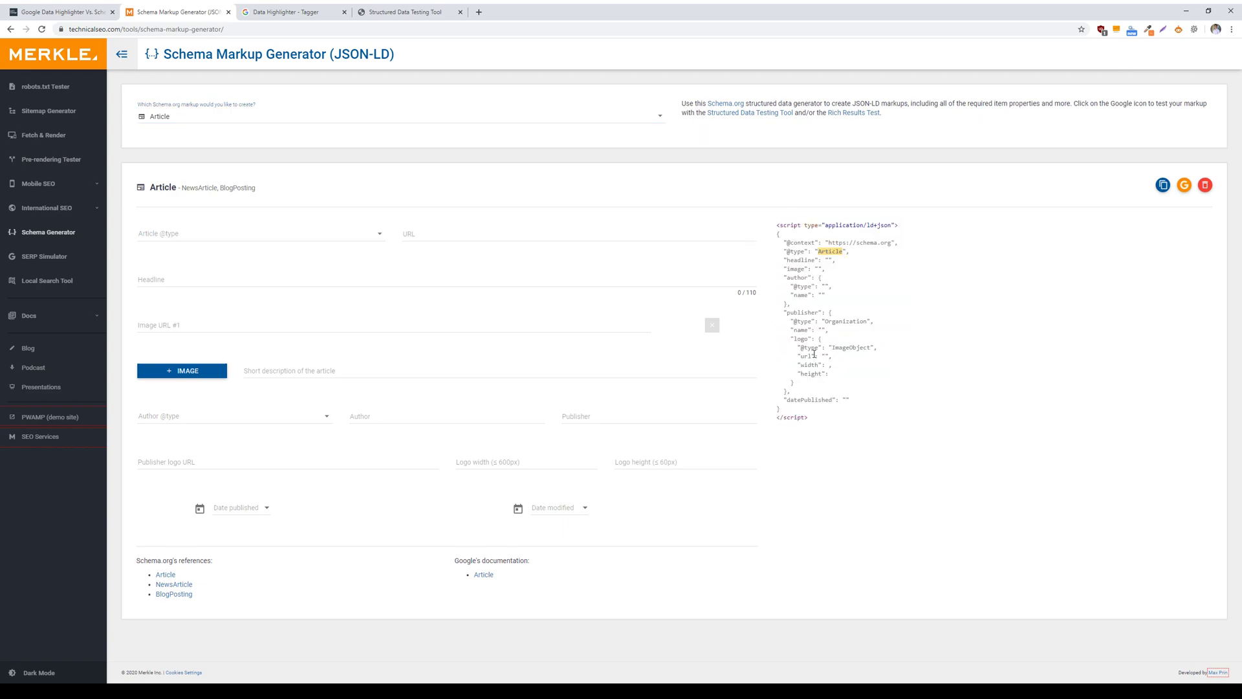